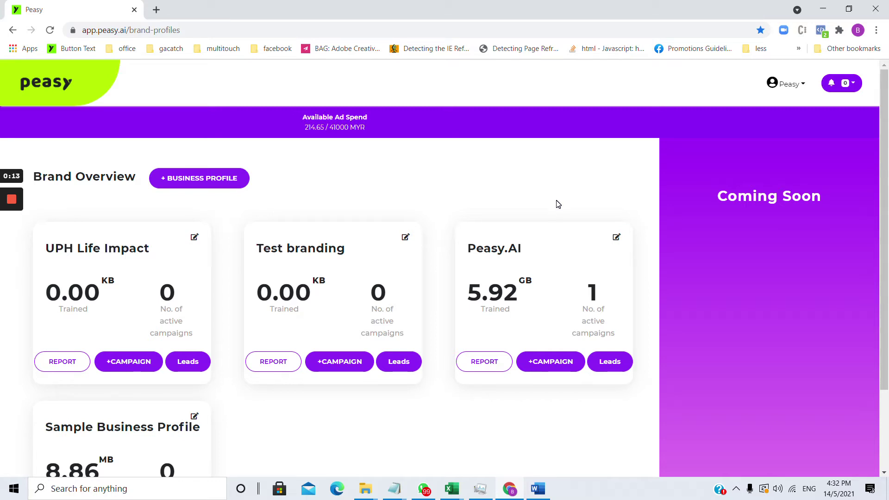
Open the Peasy.AI brand's report and look through its campaign list.
left_click(476, 369)
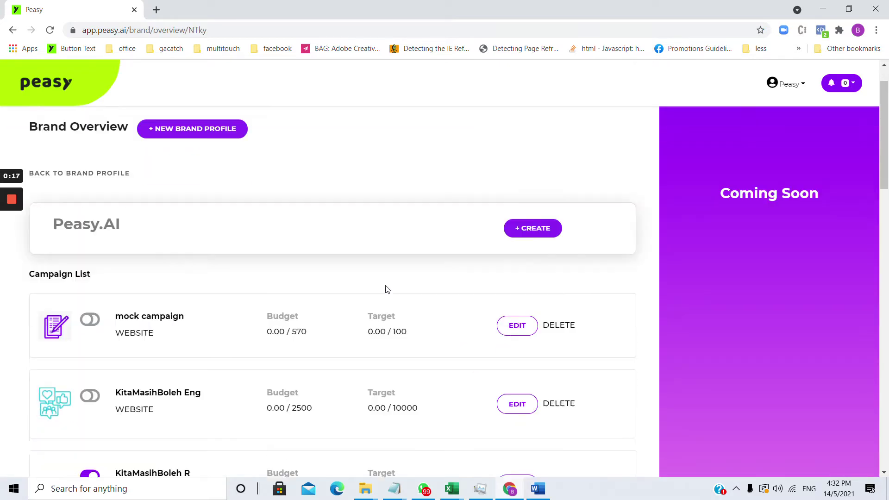
scroll(373, 214, "down", 3)
scroll(373, 214, "down", 11)
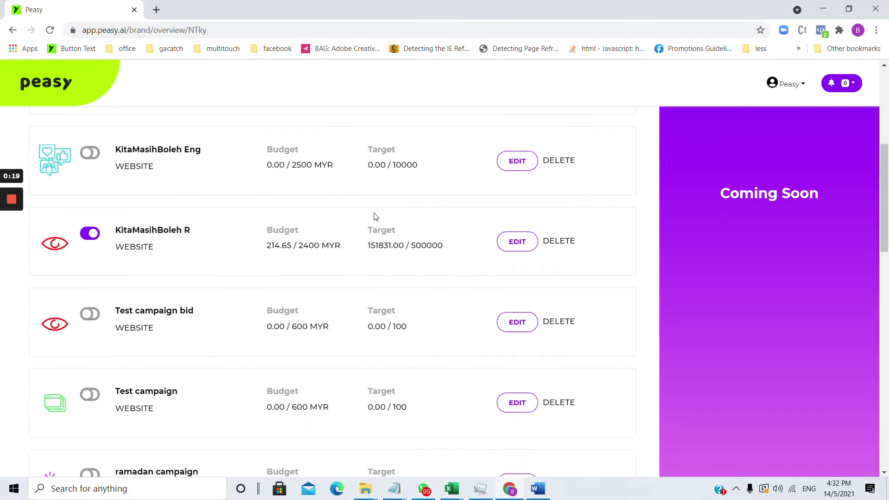
scroll(374, 229, "down", 6)
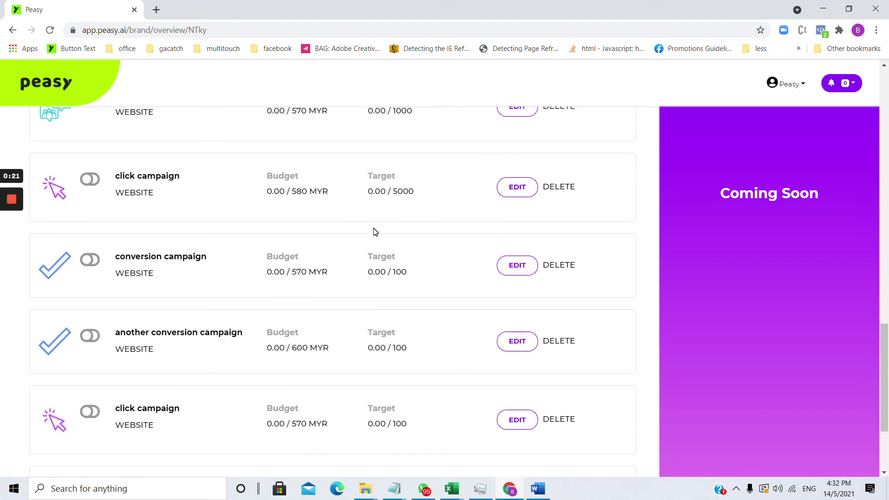
scroll(375, 232, "up", 12)
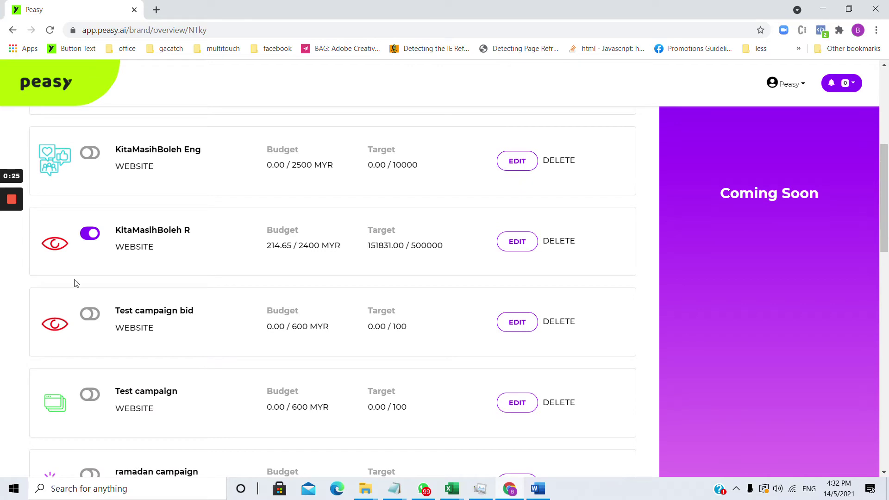
Toggle the activation switch of the KitaMasihBoleh R campaign and look over the other campaigns' switches.
left_click(85, 237)
scroll(238, 264, "up", 4)
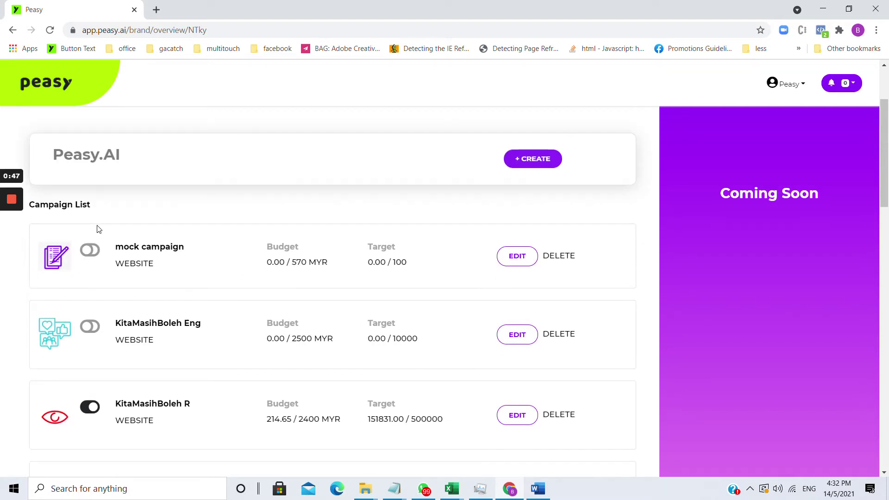
scroll(91, 292, "down", 3)
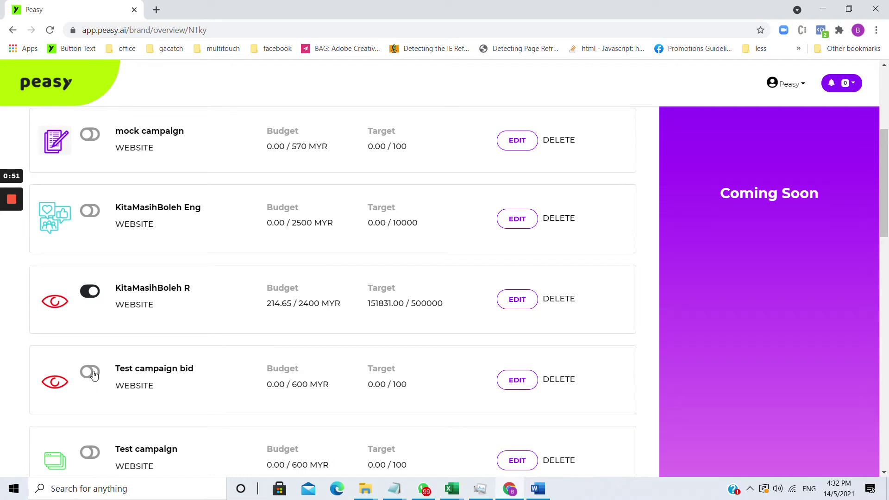
scroll(95, 374, "down", 3)
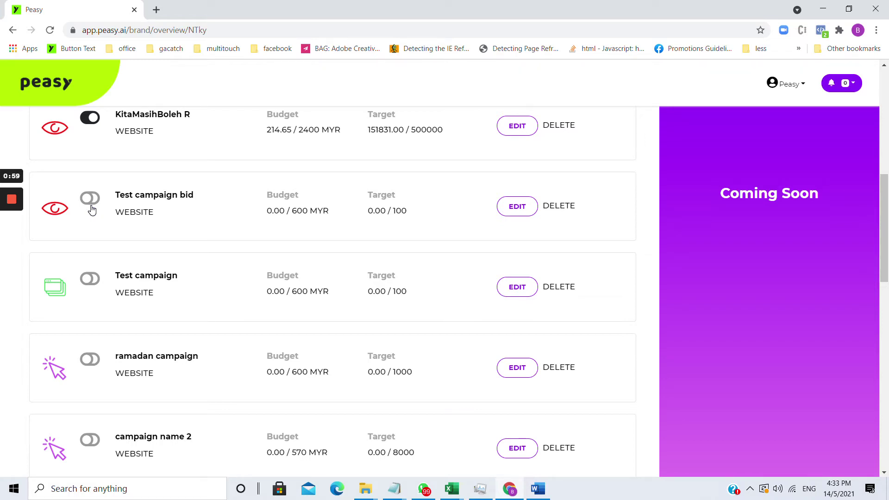
Examine the spent and total budget and the achieved and total target of the KitaMasihBoleh R campaign.
scroll(267, 174, "up", 2)
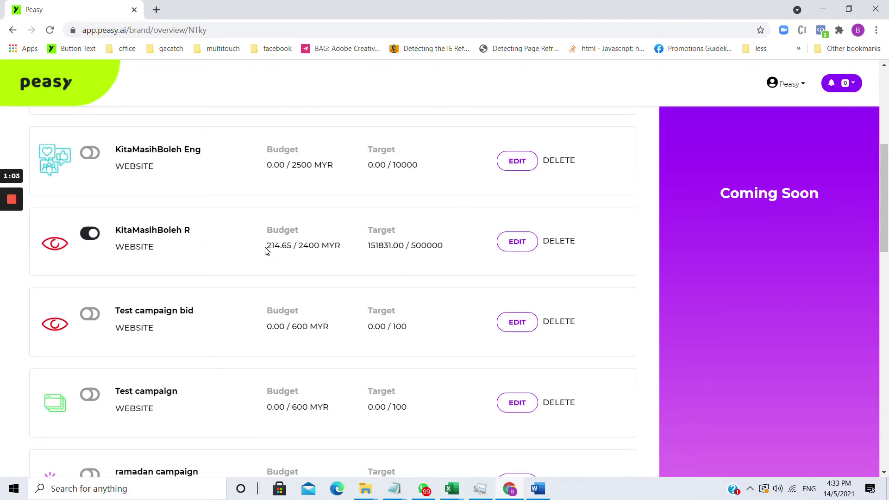
left_click_drag(267, 250, 299, 249)
left_click(278, 255)
left_click_drag(304, 244, 322, 244)
left_click_drag(368, 248, 377, 245)
left_click_drag(409, 246, 435, 257)
left_click_drag(268, 245, 320, 248)
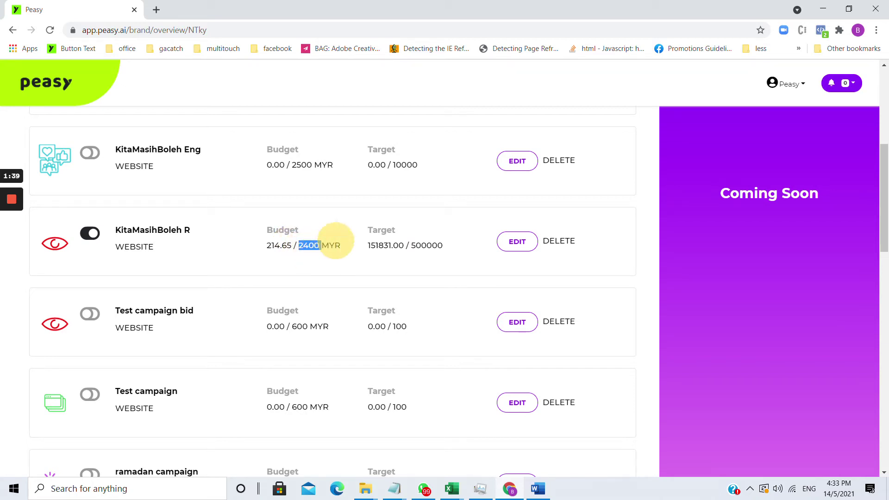
left_click(366, 246)
left_click_drag(368, 247, 442, 246)
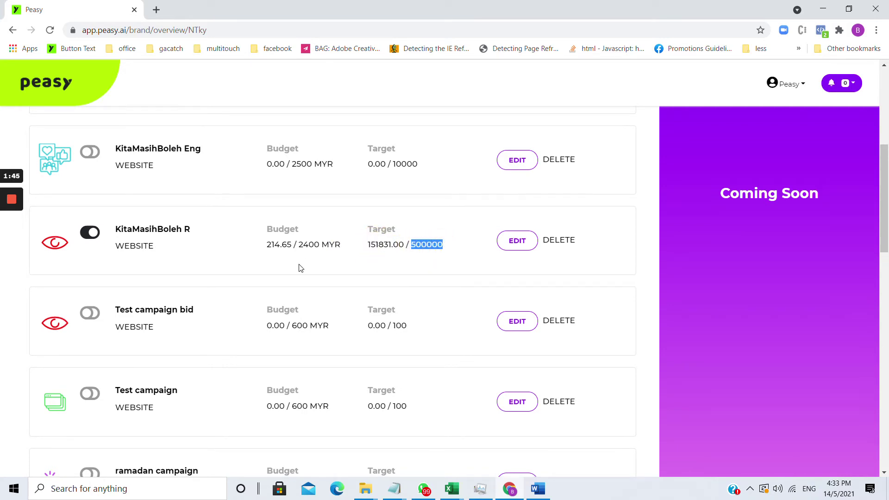
Check the budget and target figures of the Test campaign bid campaign.
scroll(268, 260, "down", 1)
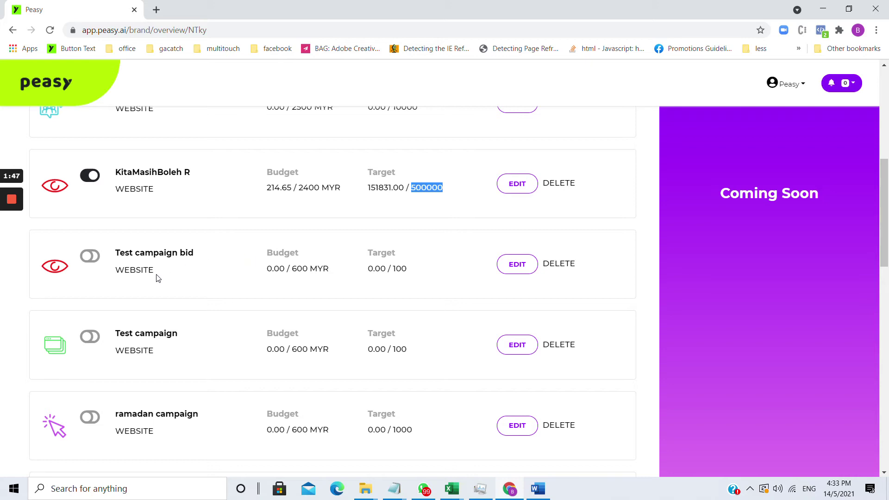
double_click(272, 268)
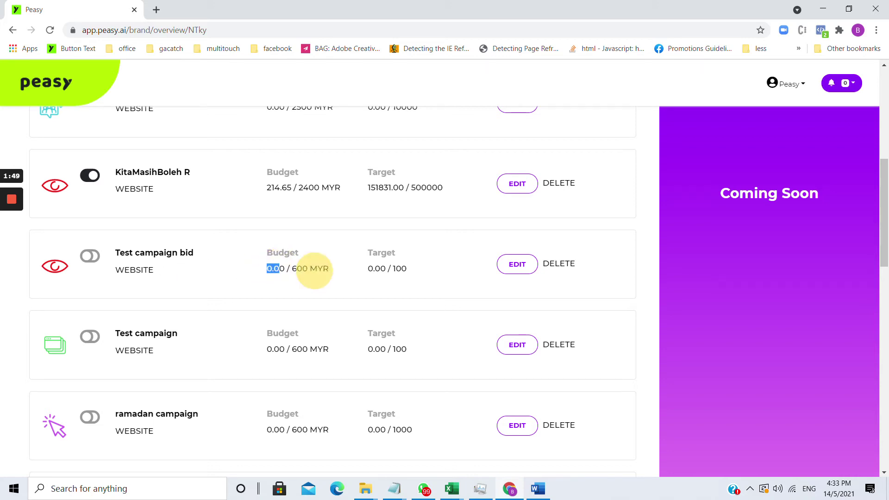
mouse_move(367, 268)
left_mouse_down()
mouse_move(377, 270)
mouse_move(372, 277)
left_mouse_up()
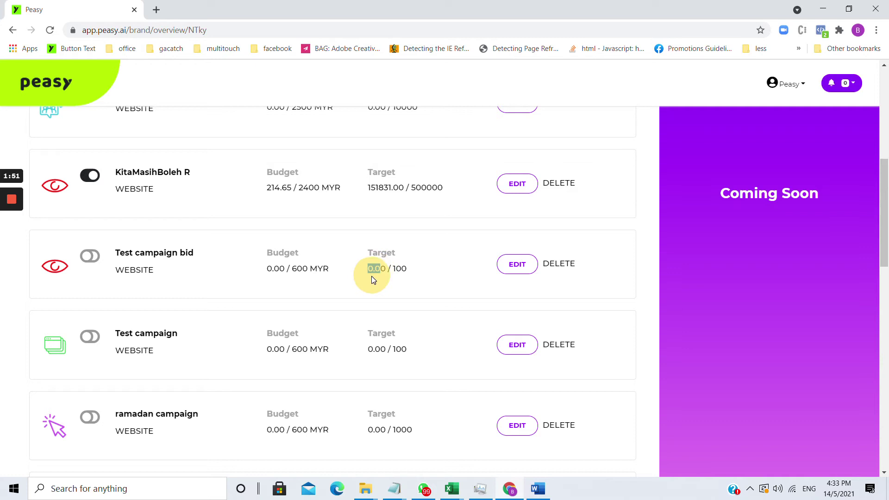
Review the objective icons beside the campaigns throughout the campaign list.
scroll(366, 271, "up", 2)
scroll(60, 196, "up", 2)
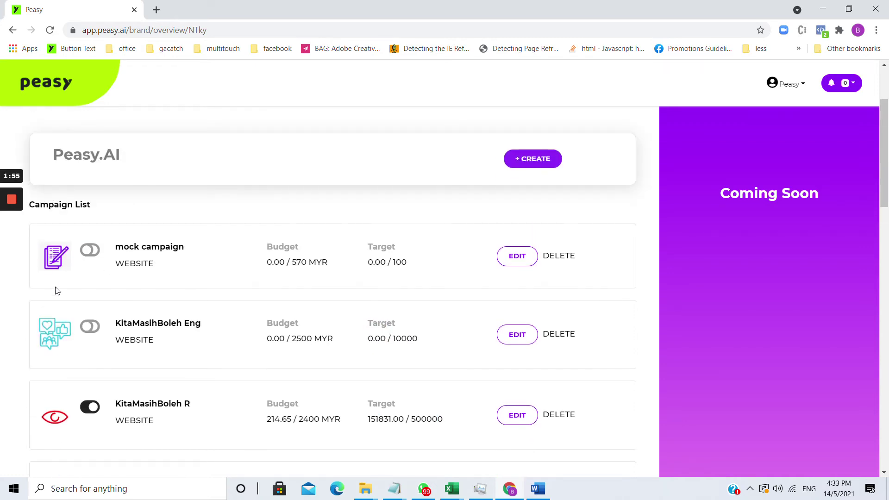
scroll(56, 301, "down", 1)
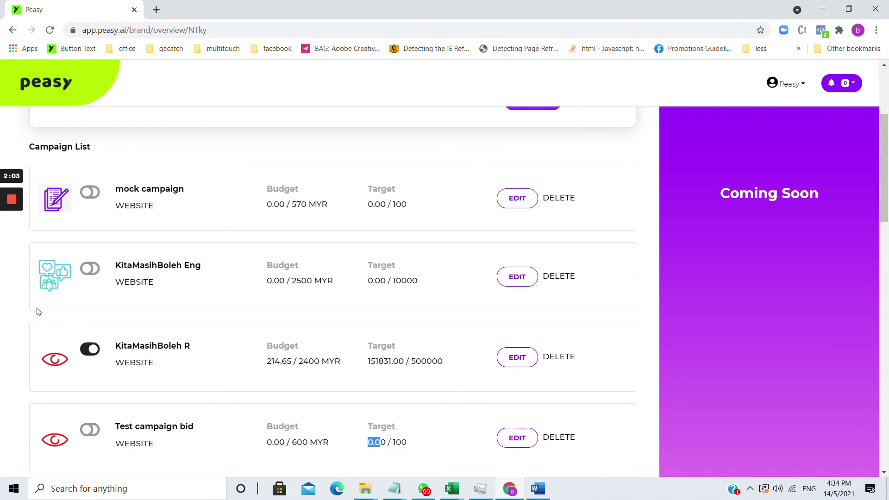
scroll(66, 275, "down", 2)
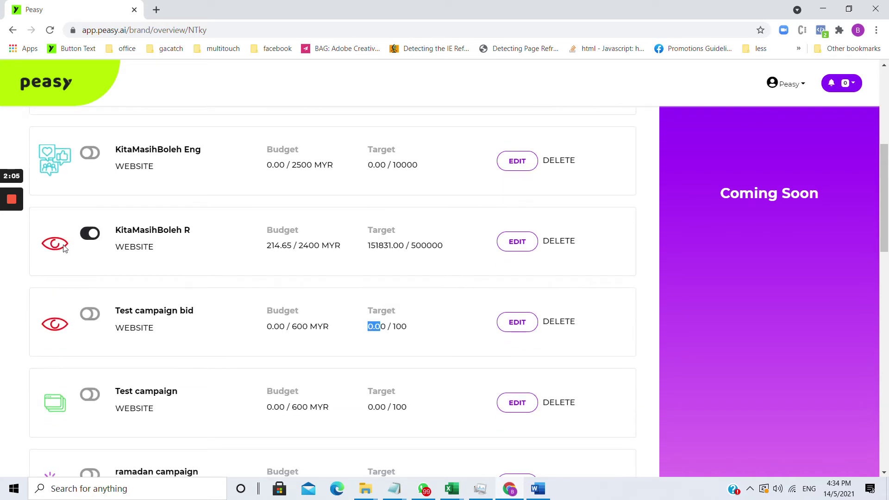
scroll(60, 280, "down", 2)
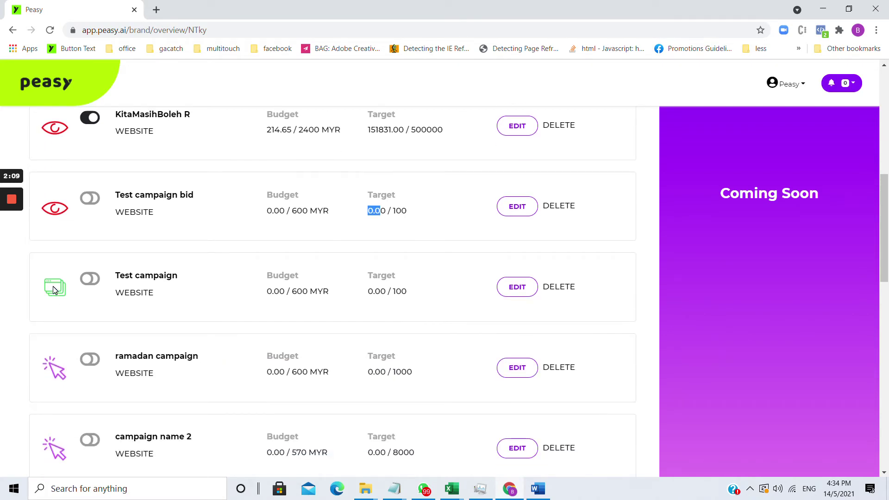
scroll(58, 287, "down", 3)
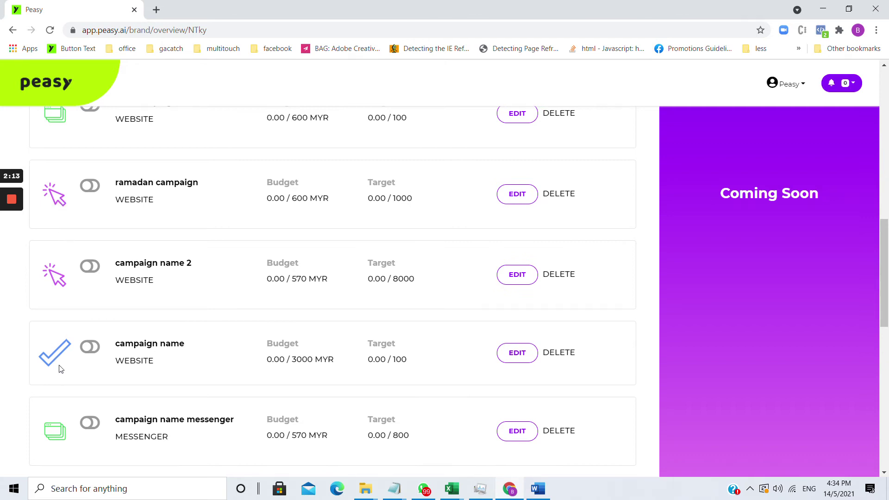
scroll(59, 365, "down", 1)
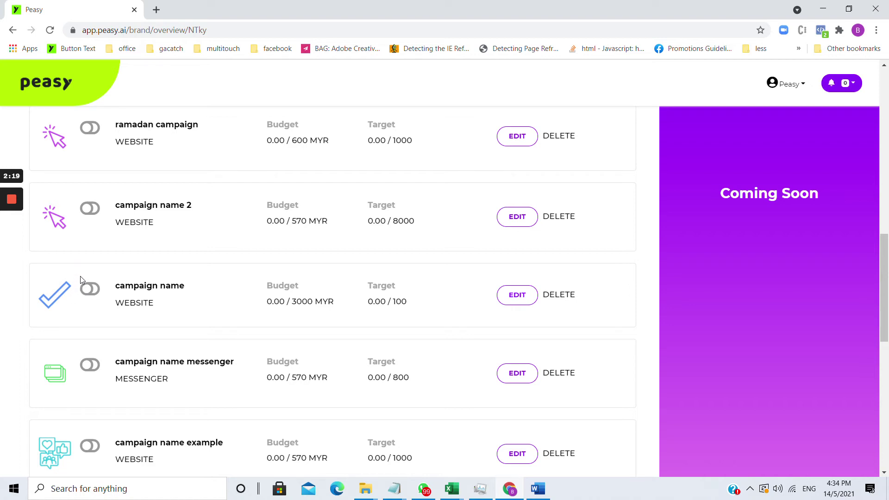
Open the KitaMasihBoleh R campaign report, view its performance and comparison charts, and return to the campaign list.
scroll(356, 234, "up", 3)
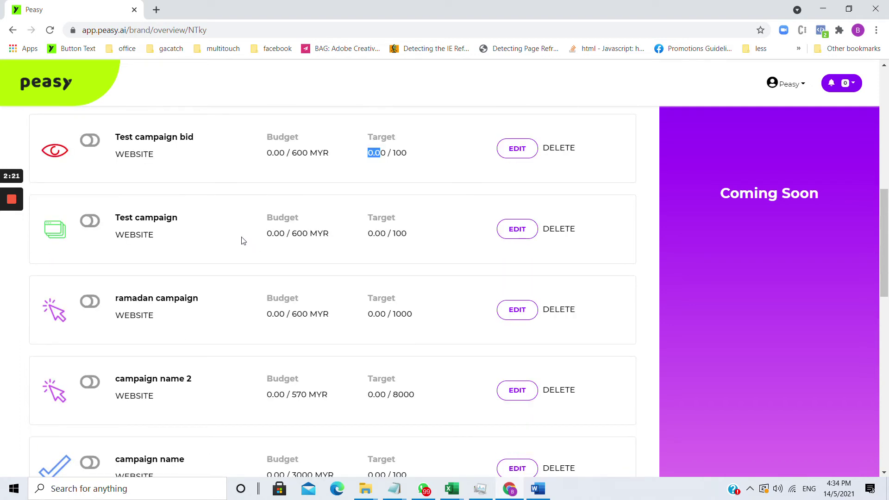
scroll(241, 237, "up", 1)
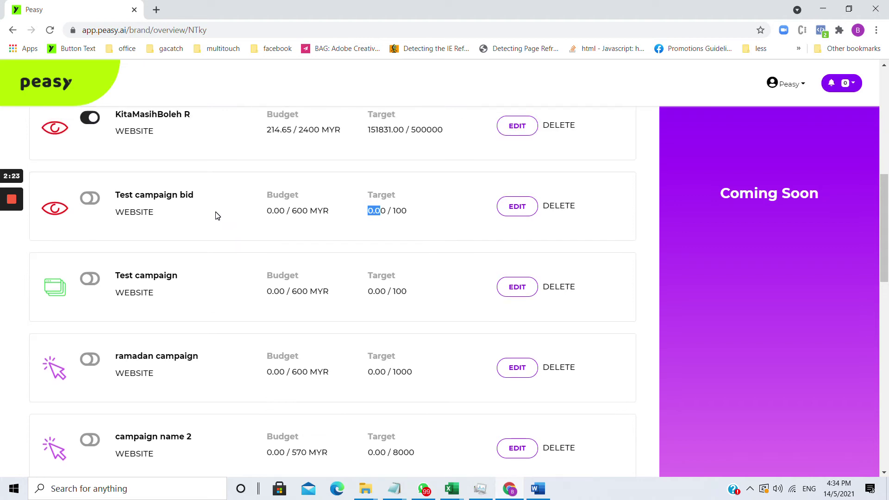
scroll(216, 215, "up", 2)
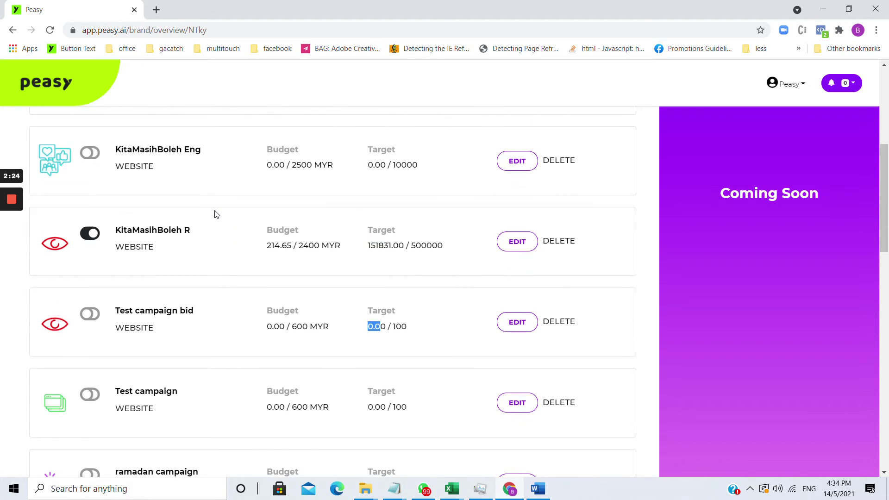
left_click(156, 233)
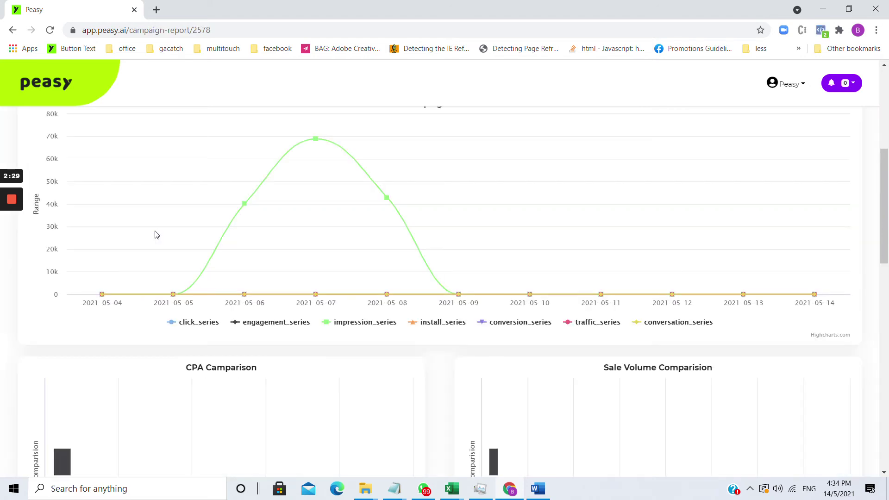
scroll(156, 234, "down", 5)
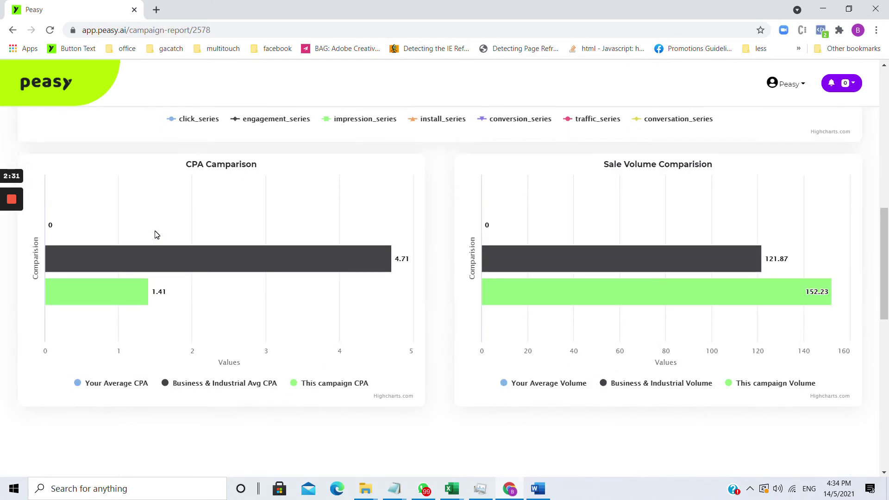
left_click(13, 30)
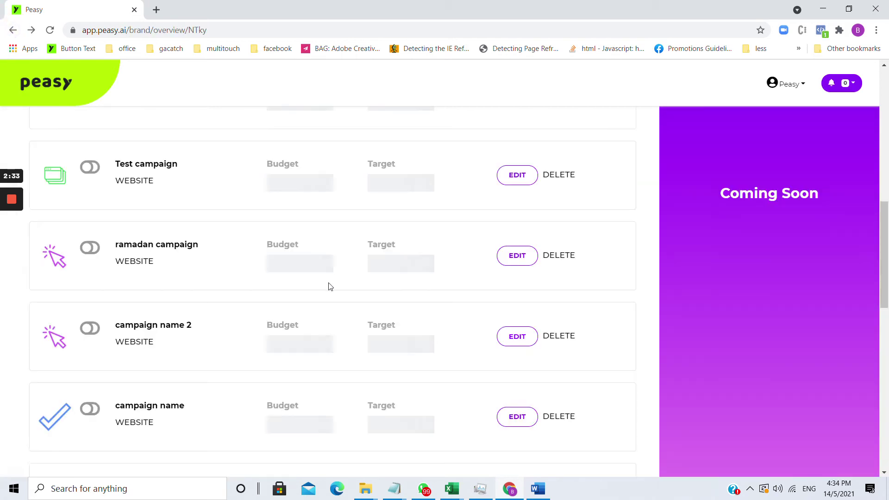
Open the Test campaign for editing and review its prediction section and the ROI, CPA and sale volume charts.
scroll(375, 266, "down", 4)
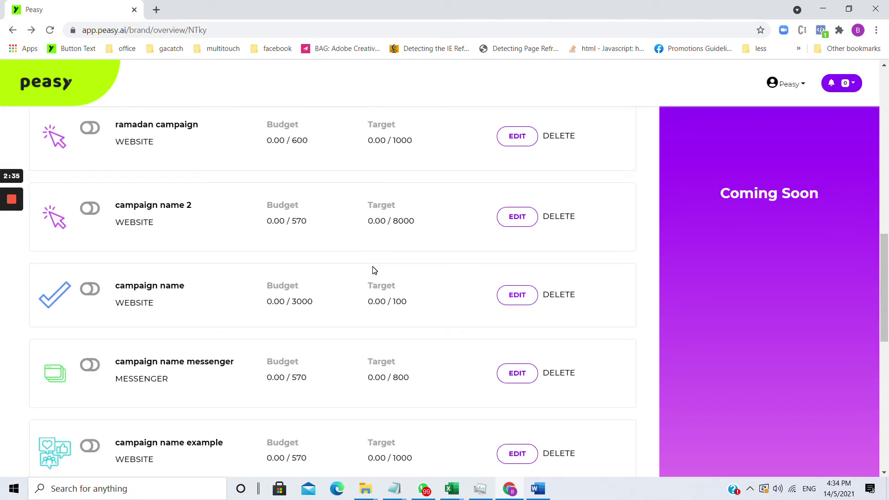
scroll(369, 272, "up", 3)
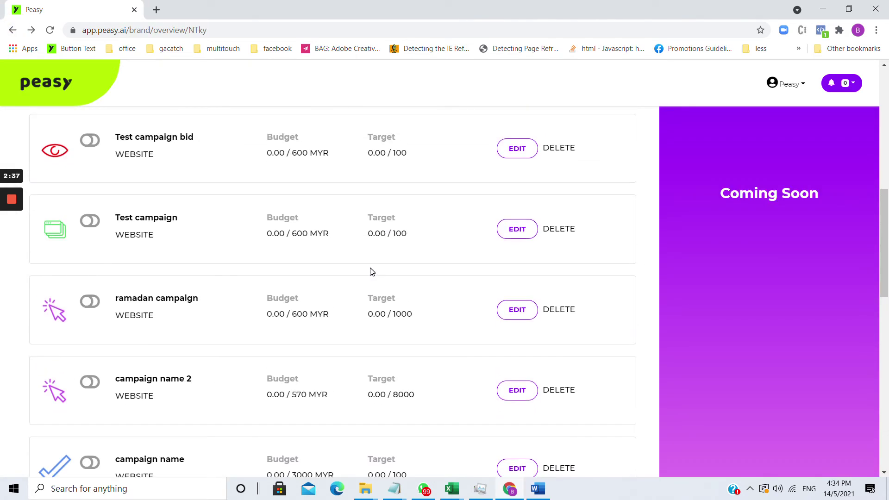
left_click(524, 236)
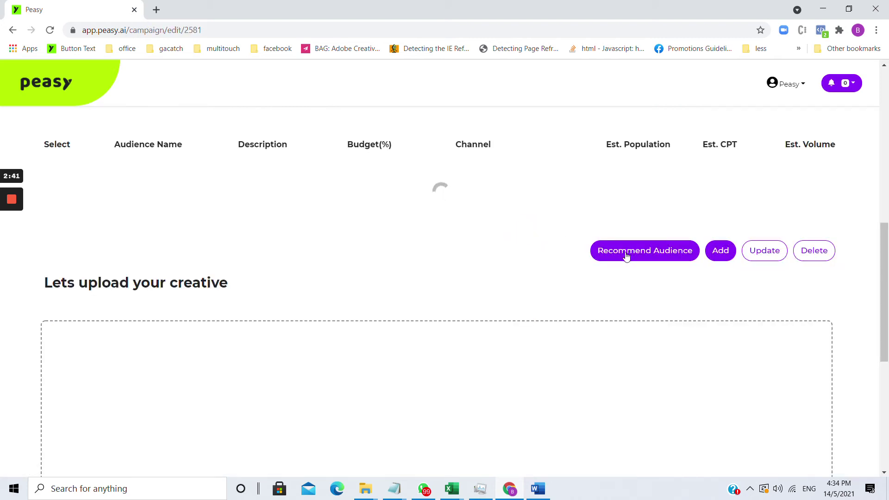
scroll(509, 259, "up", 6)
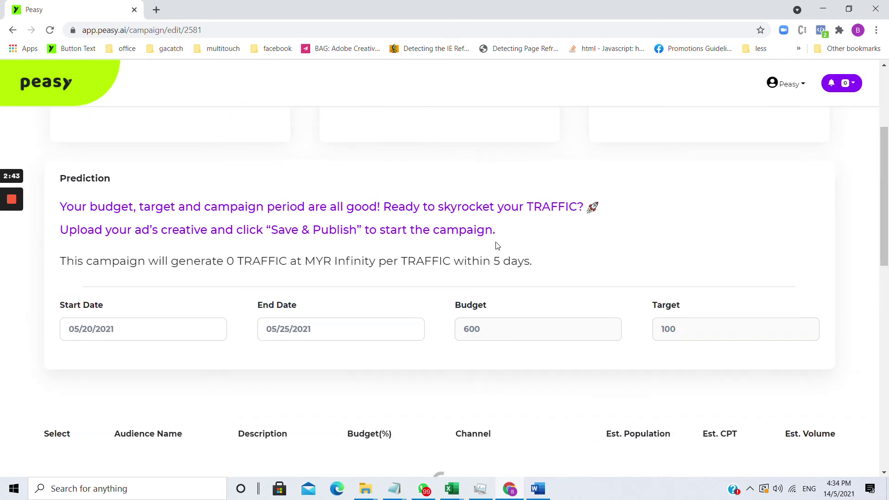
scroll(495, 245, "up", 5)
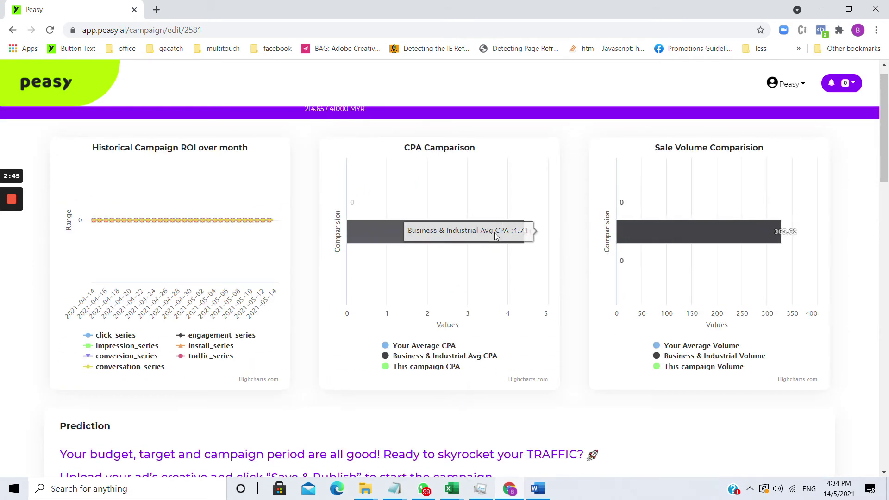
Review the Test campaign's dates, budget, target, audience list, creative upload area and saving options.
scroll(455, 258, "down", 7)
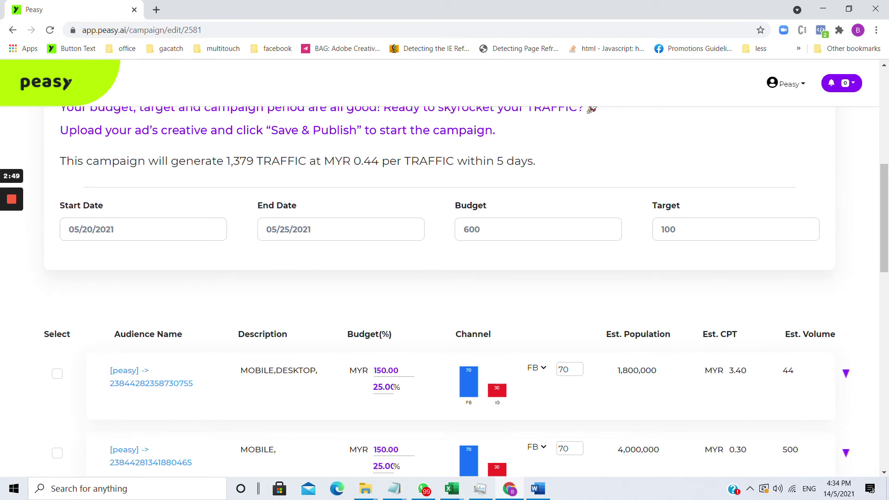
scroll(502, 235, "down", 4)
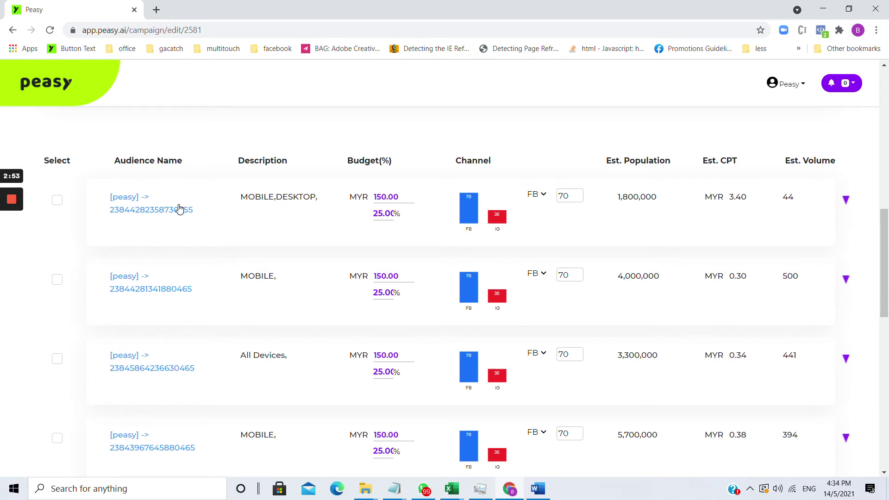
scroll(194, 255, "down", 8)
scroll(435, 406, "down", 1)
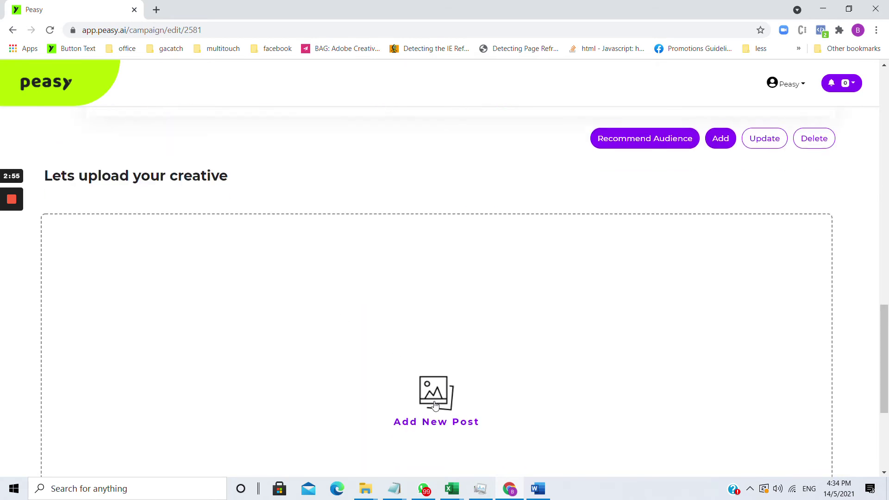
scroll(435, 406, "down", 5)
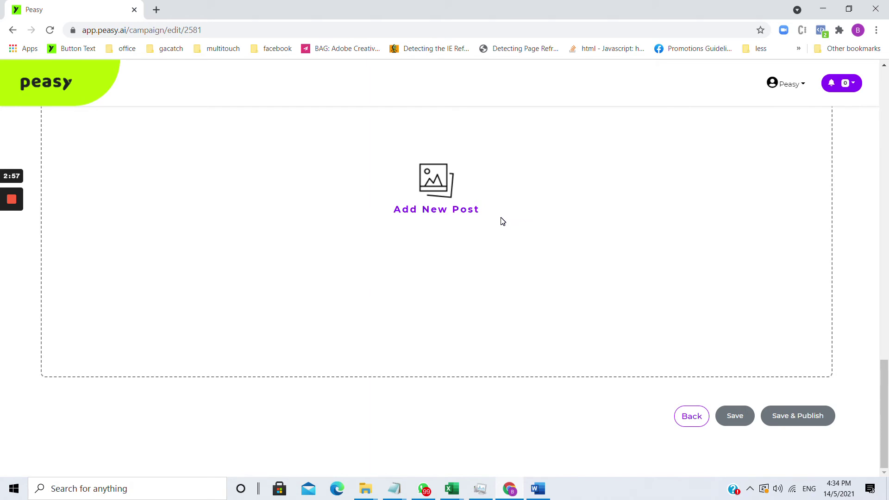
scroll(503, 218, "up", 4)
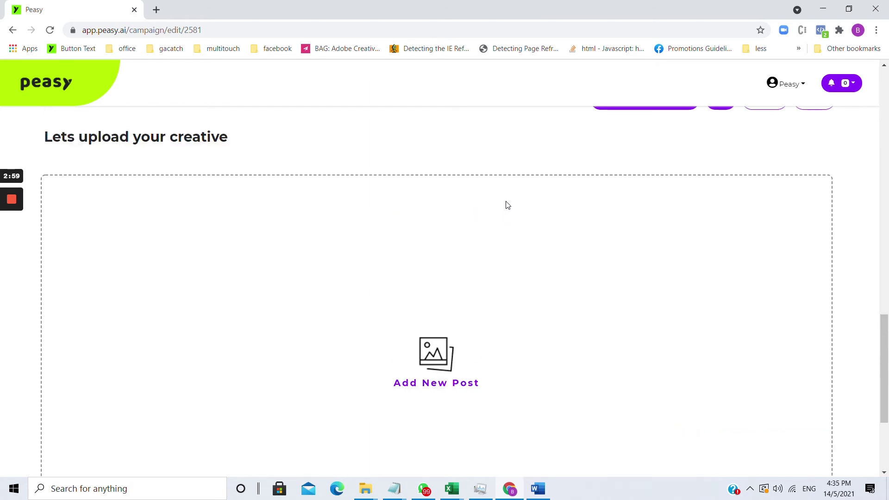
Review the Test campaign's audience rows and the Save and Save & Publish options below its creative upload area.
scroll(506, 205, "up", 5)
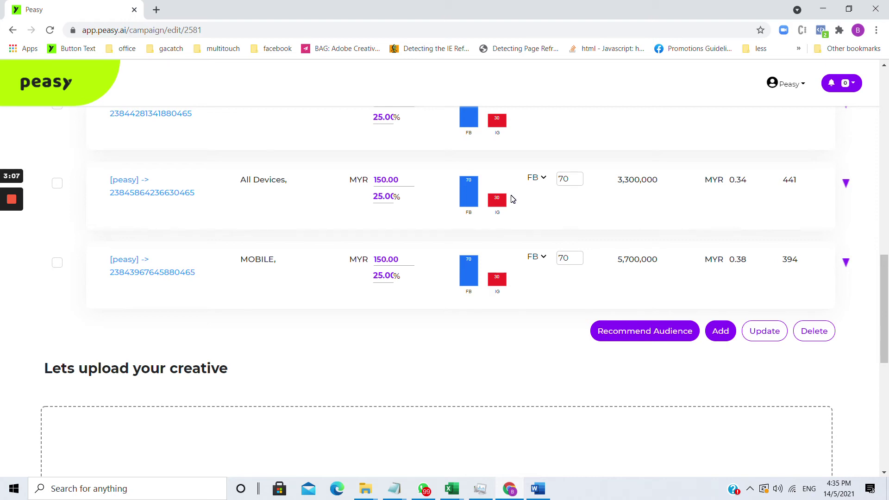
scroll(507, 201, "down", 9)
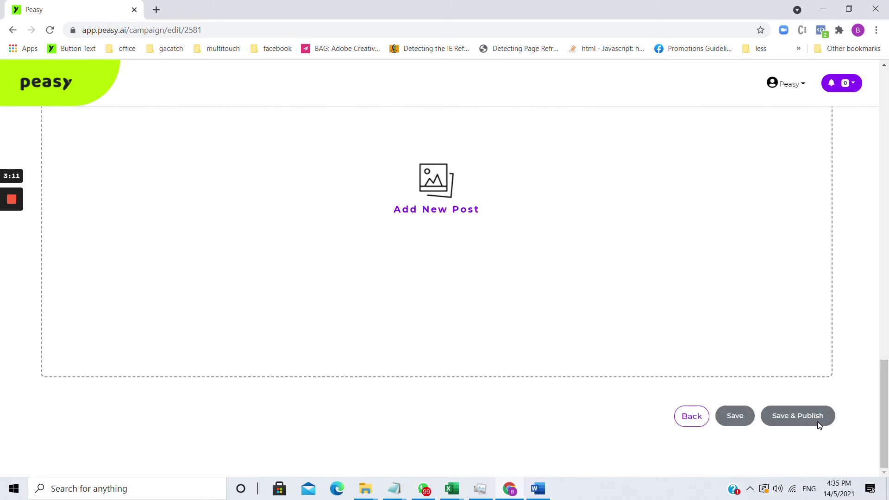
scroll(502, 223, "up", 5)
Return to the Peasy.AI brand's campaign list and open the KitaMasihBoleh R campaign for editing.
left_click(61, 81)
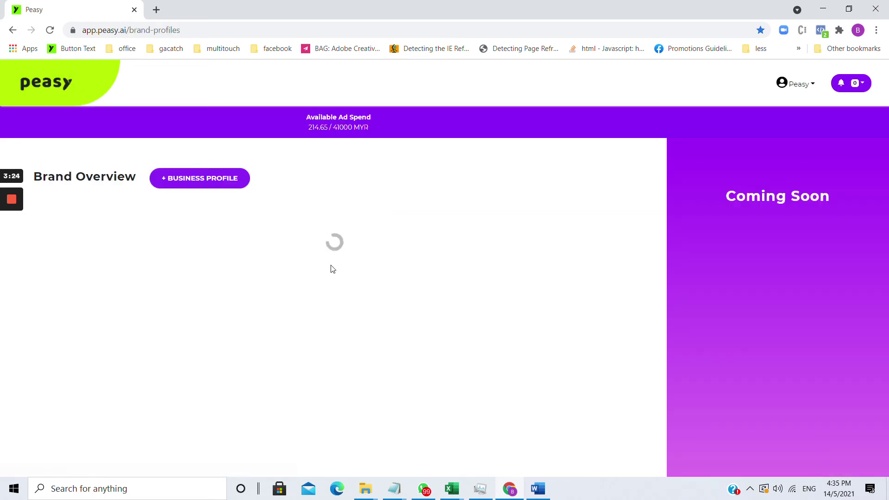
left_click(496, 364)
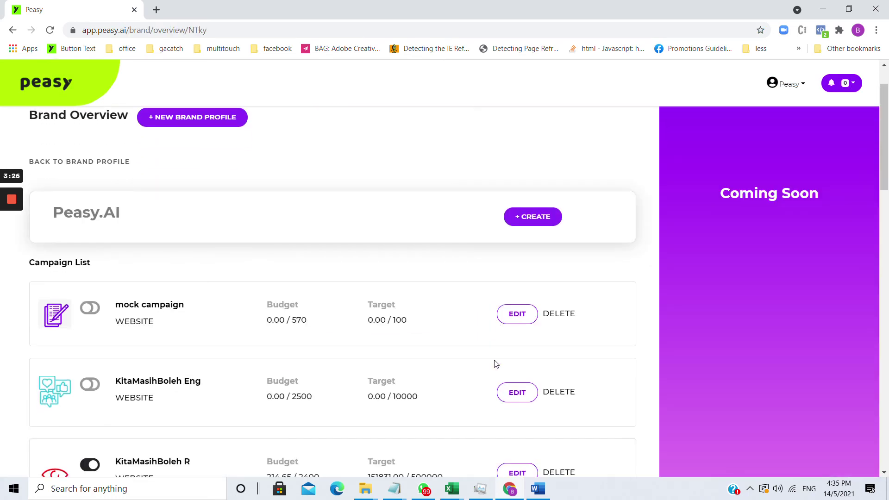
scroll(496, 364, "down", 5)
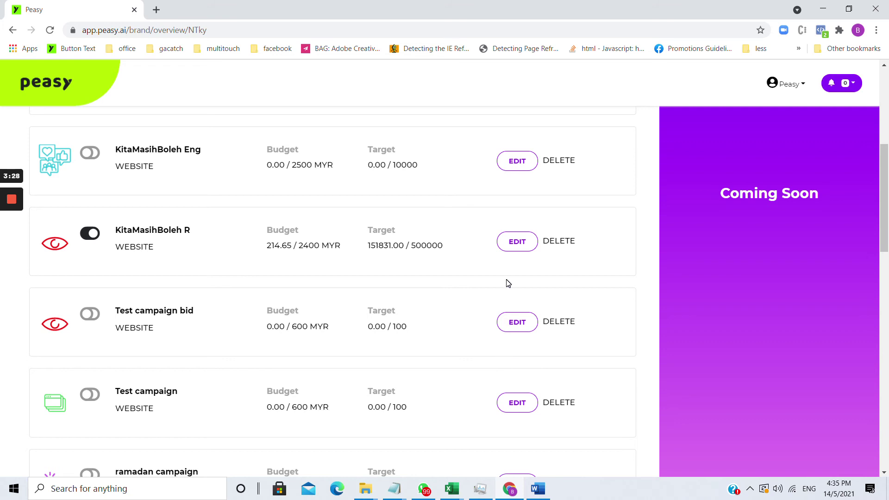
left_click(517, 241)
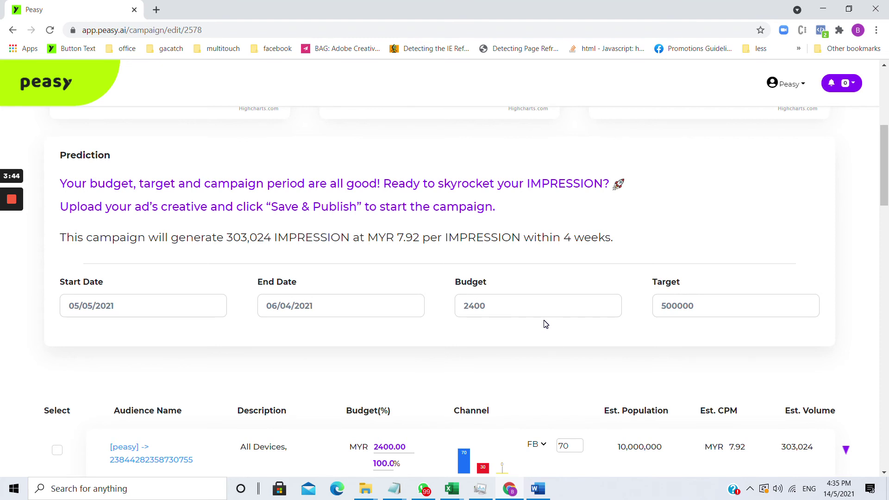
Delete the "Kuasai pemasaran digit" video post from the campaign's creatives and close the confirmation.
scroll(545, 324, "down", 20)
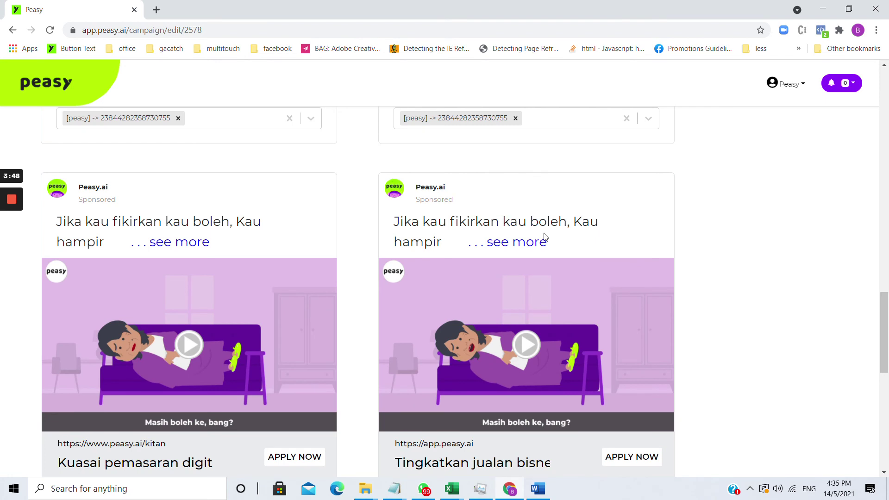
mouse_move(325, 267)
scroll(326, 264, "down", 10)
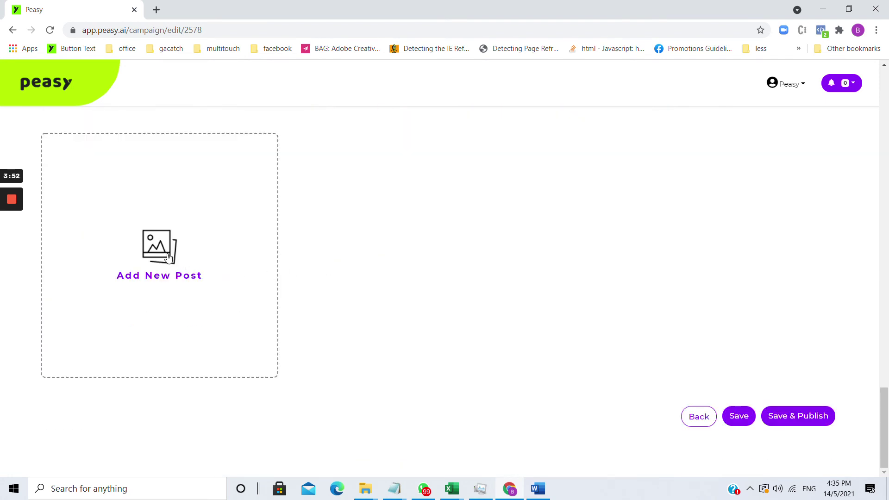
scroll(178, 231, "up", 7)
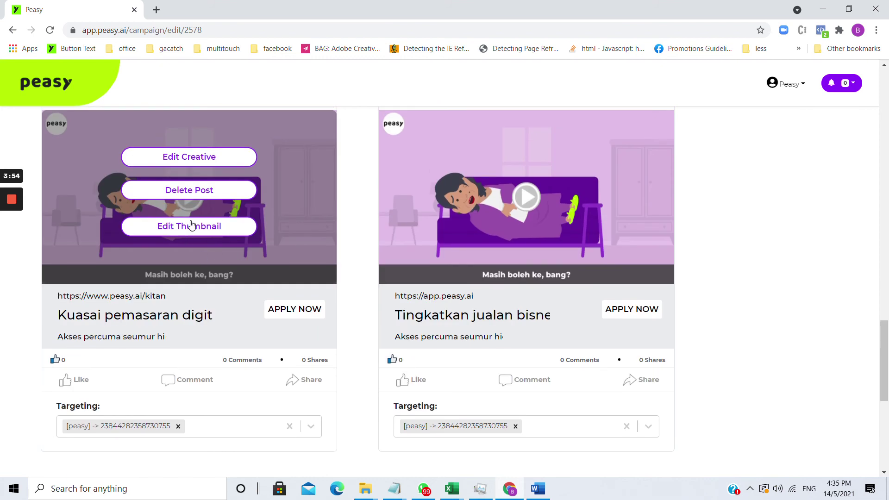
left_click(201, 194)
left_click(620, 185)
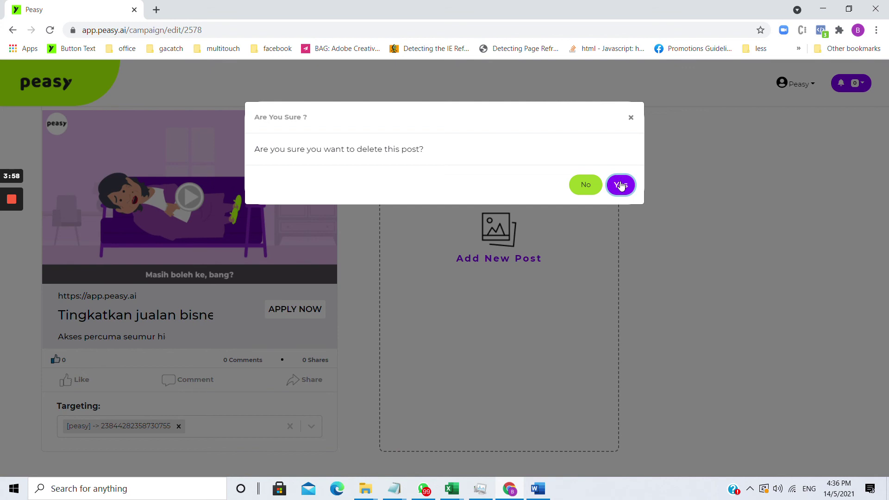
left_click(630, 117)
Add the Facebook Page video post "Jarak bukan penghalang untuk kita meraik" dated May 13, 2021 as a new creative.
left_click(498, 234)
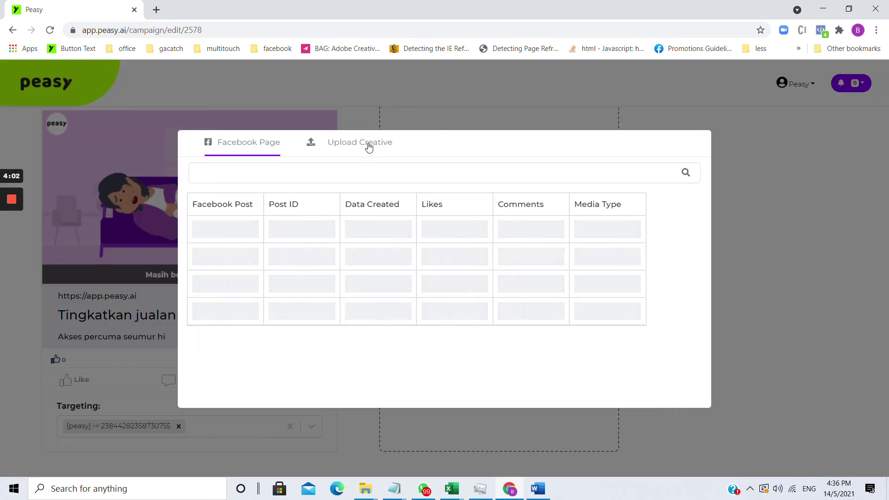
left_click(214, 275)
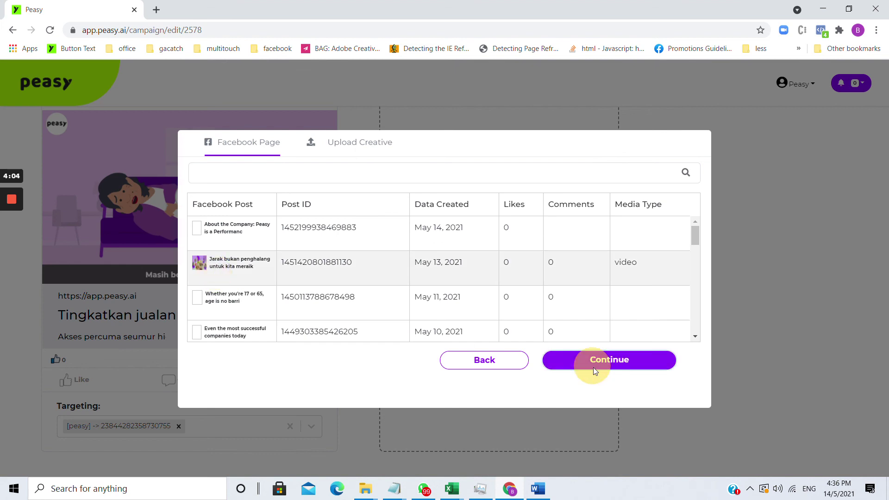
left_click(593, 368)
Assign the campaign's [peasy] audience to the new "Jarak bukan penghalang" post and set its call to action to BOOK TRAVEL.
scroll(584, 372, "down", 3)
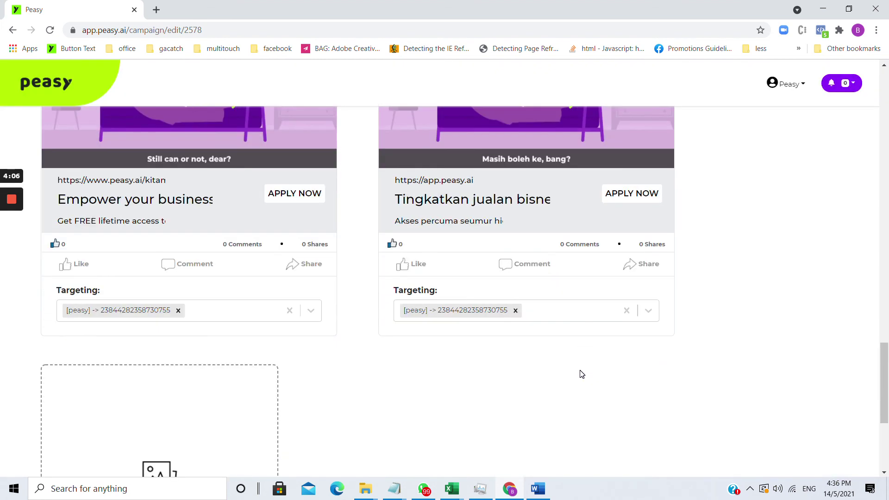
scroll(582, 373, "up", 8)
left_click(234, 238)
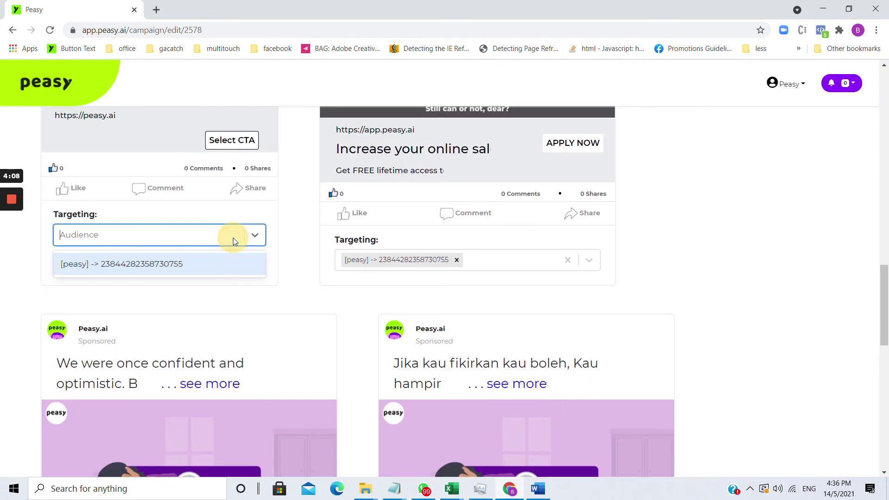
left_click(182, 267)
scroll(262, 315, "up", 3)
left_click(222, 317)
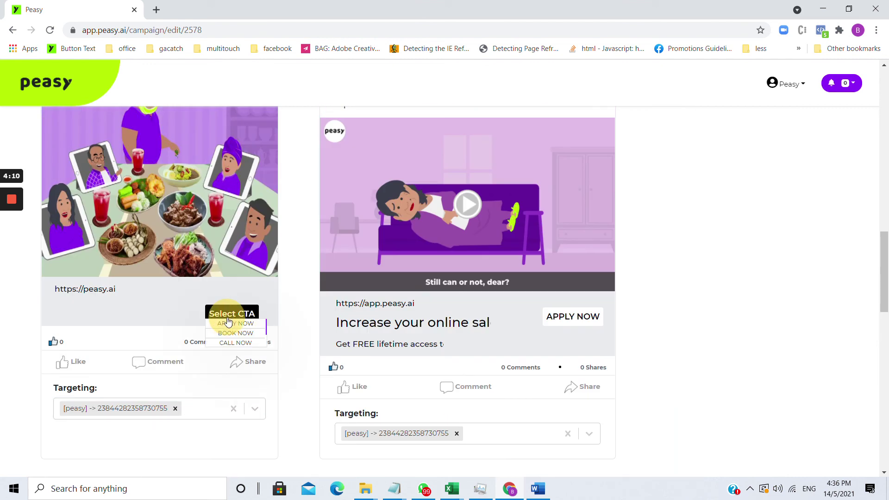
left_click(235, 334)
Review the KitaMasihBoleh R campaign's creatives, post editing options, dates, budget and audience, ending at the Save & Publish option.
scroll(732, 322, "down", 6)
scroll(734, 319, "down", 8)
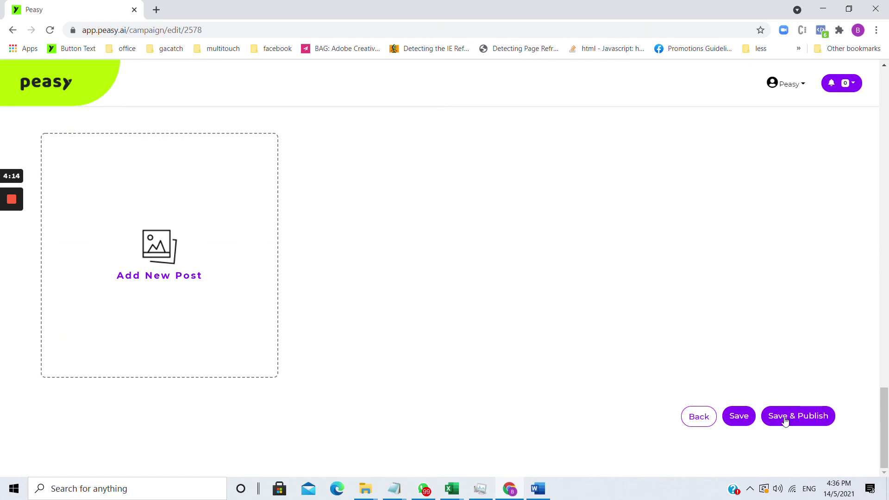
scroll(544, 411, "up", 12)
mouse_move(168, 176)
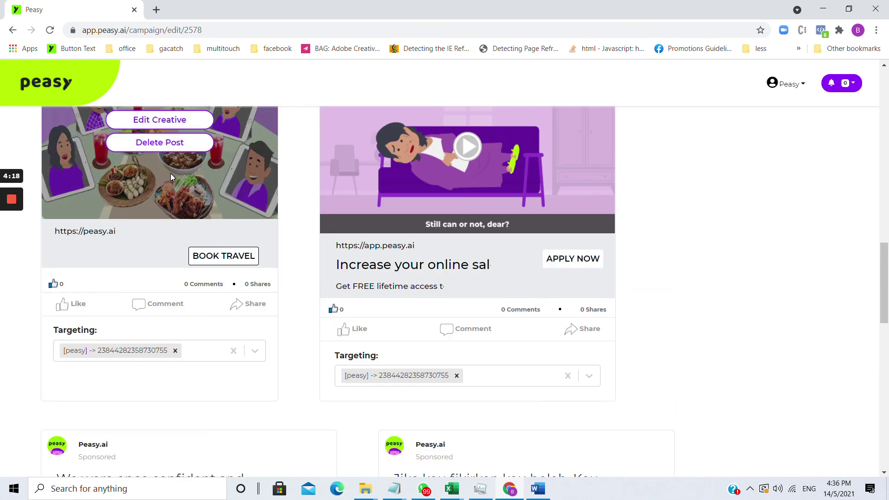
scroll(514, 324, "up", 12)
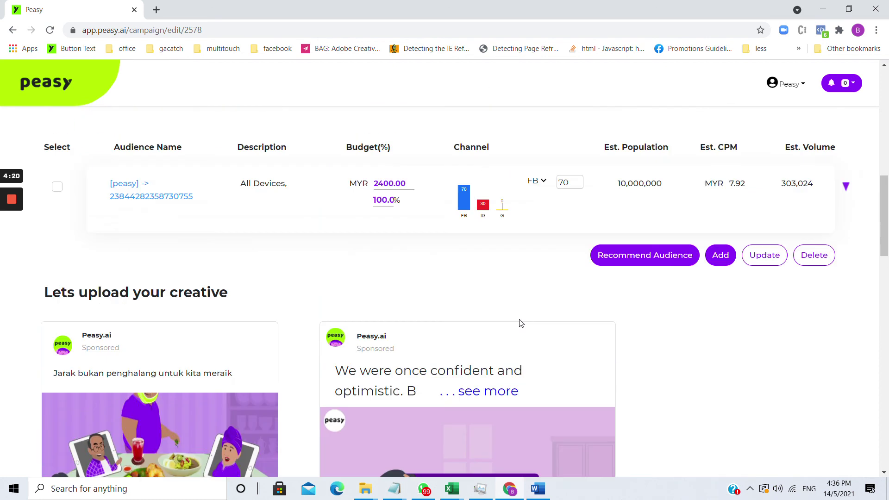
scroll(494, 370, "down", 4)
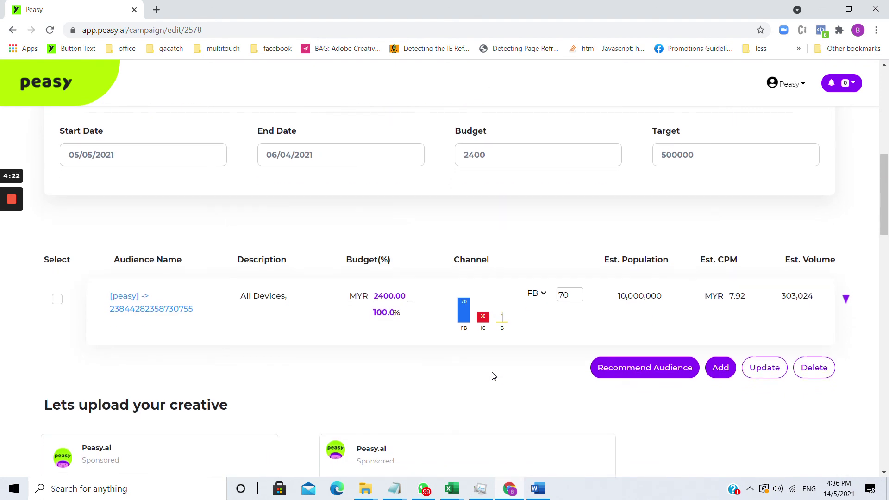
scroll(494, 376, "down", 10)
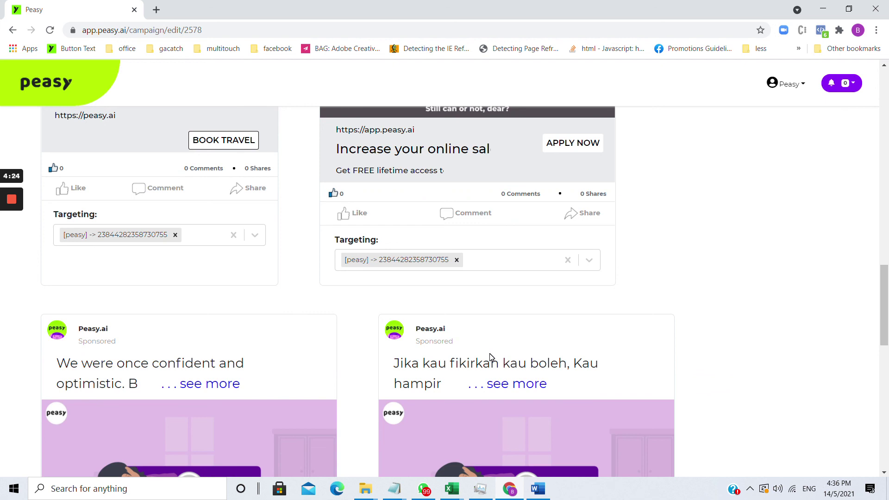
scroll(790, 421, "down", 15)
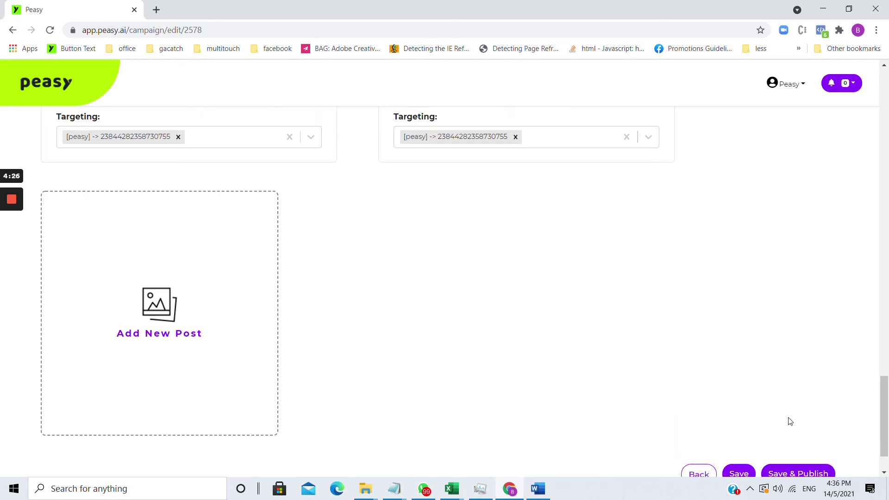
scroll(792, 448, "down", 2)
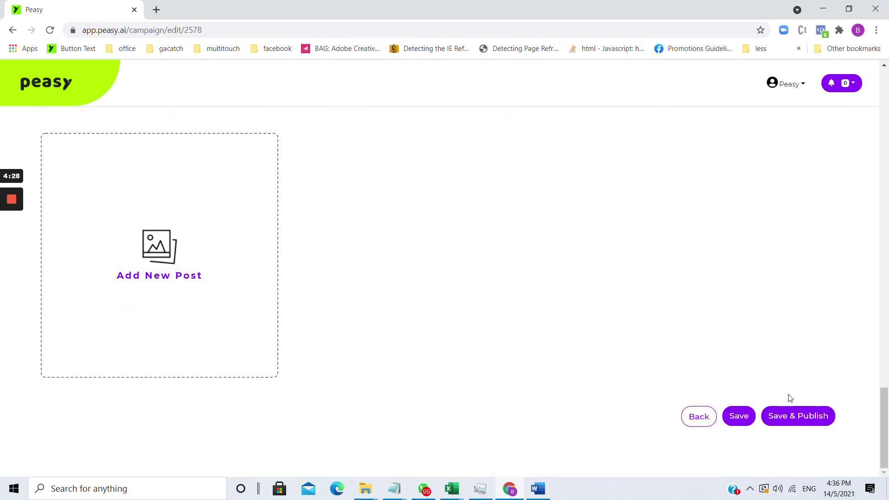